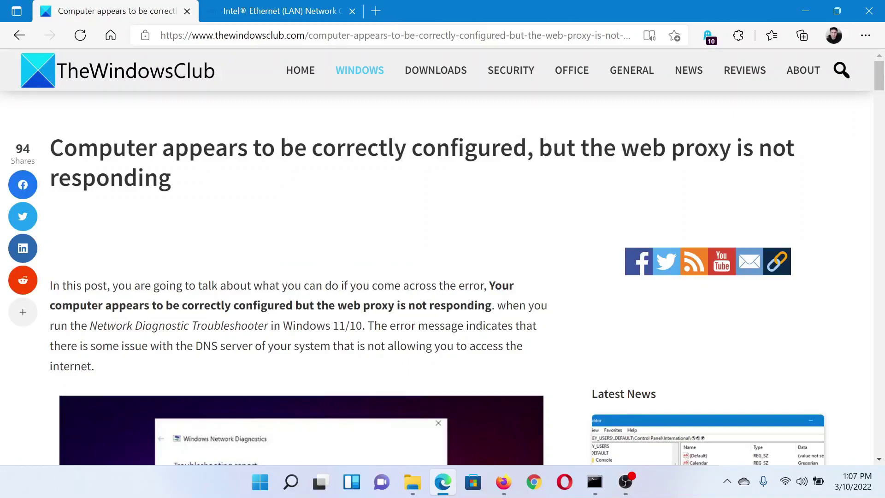
Scroll the TheWindowsClub article to its six fixes, starting with '1] Clear the DNS Cache'.
scroll(421, 278, "down", 12)
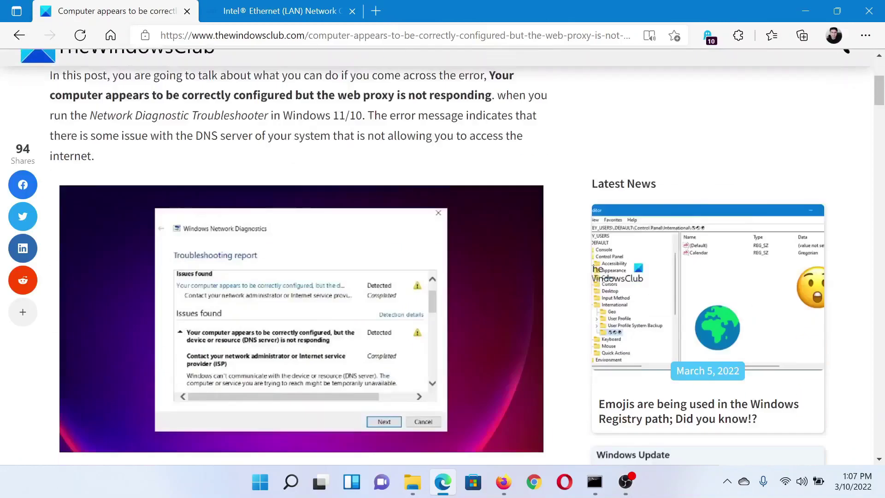
scroll(422, 279, "down", 5)
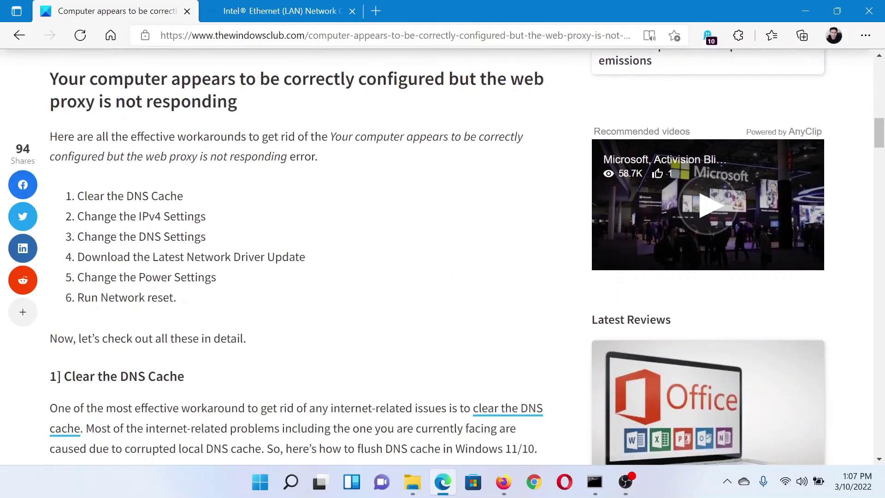
left_click(288, 494)
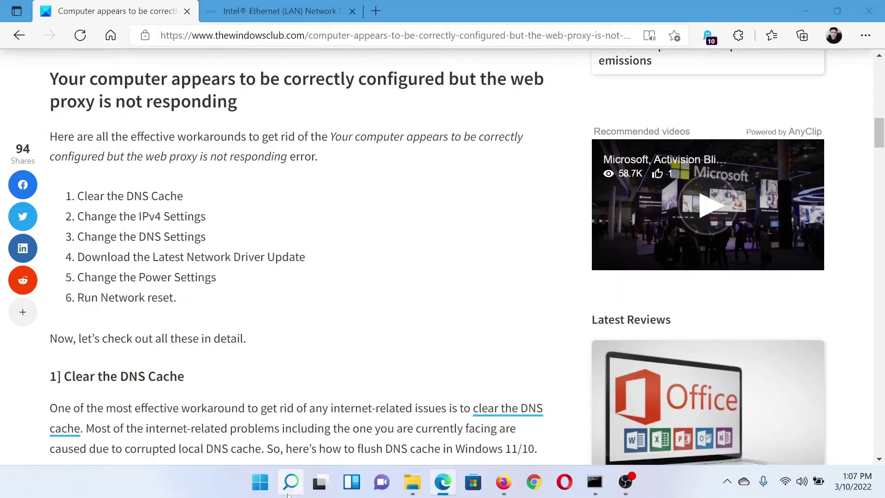
type("comm")
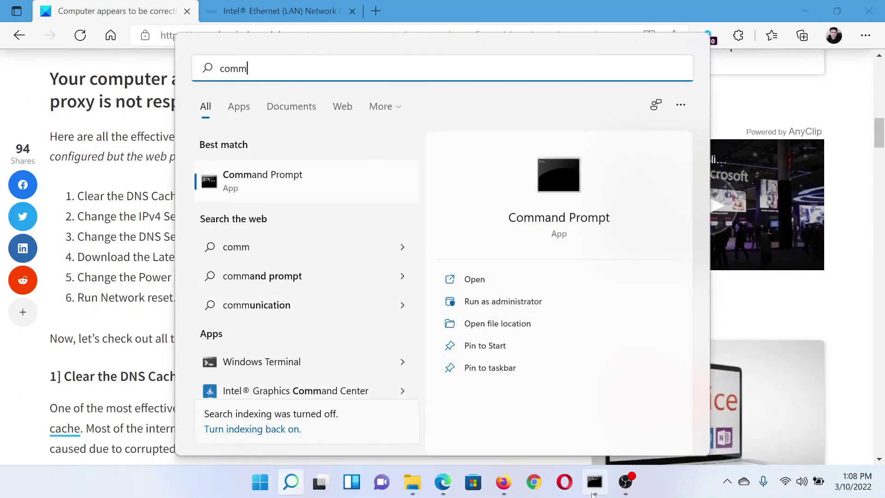
left_click(593, 490)
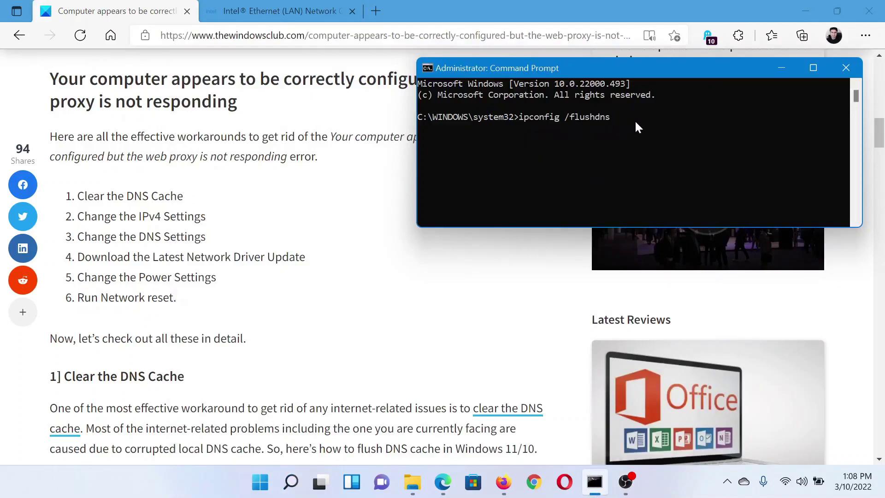
left_click(260, 191)
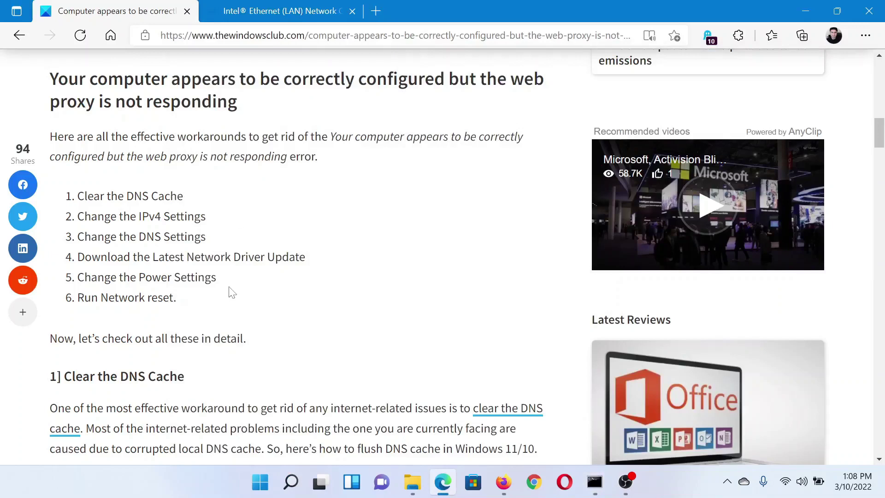
Launch Network Connections with ncpa.cpl and open the Wi-Fi connection's Properties.
key("super+r")
type("ncpa.cpl")
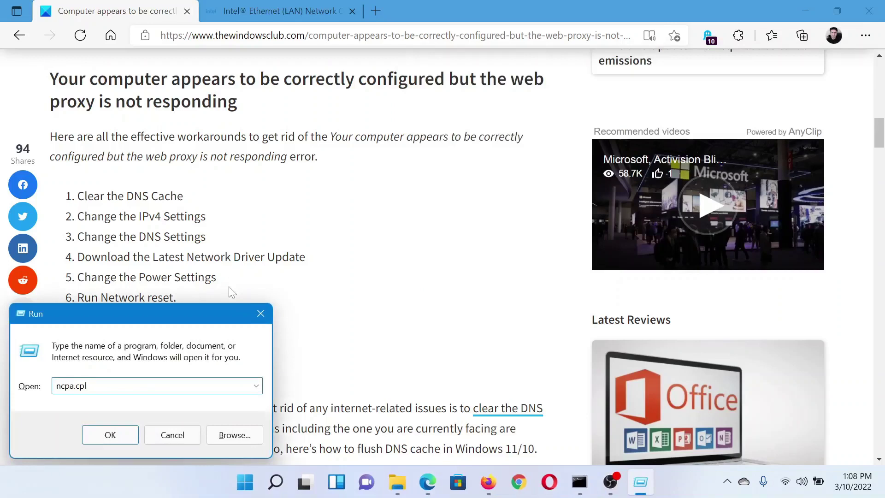
key("Return")
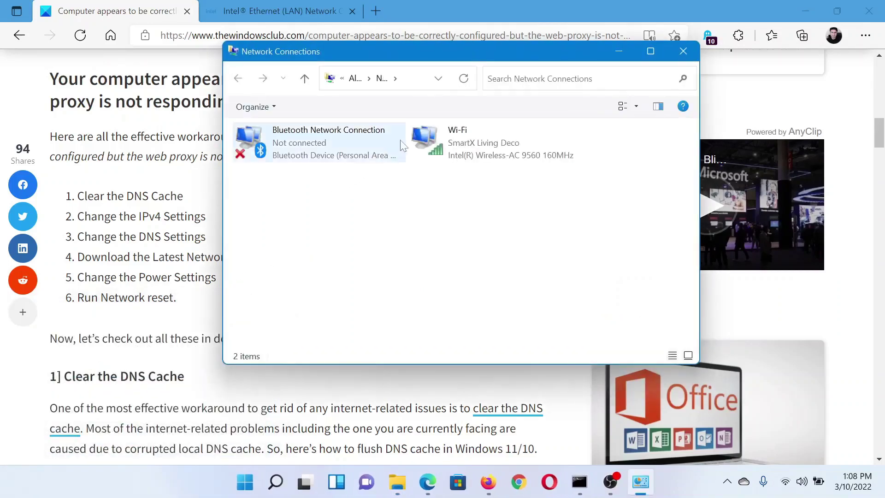
right_click(470, 148)
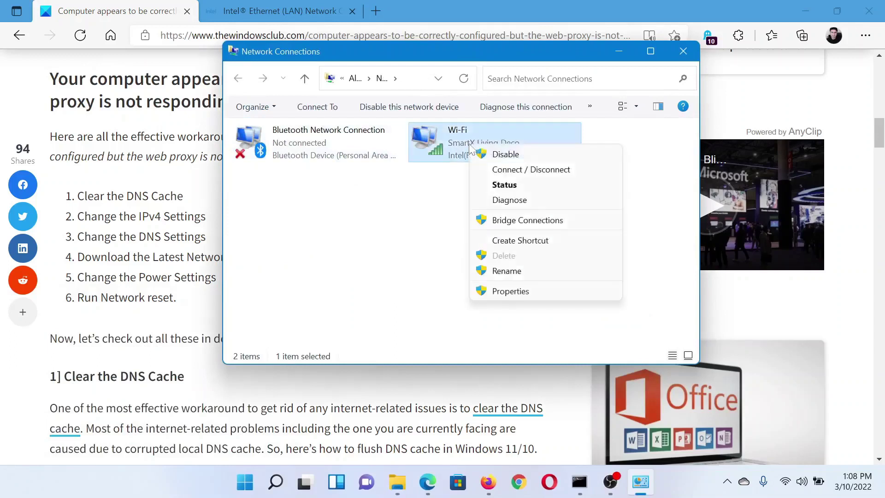
left_click(518, 292)
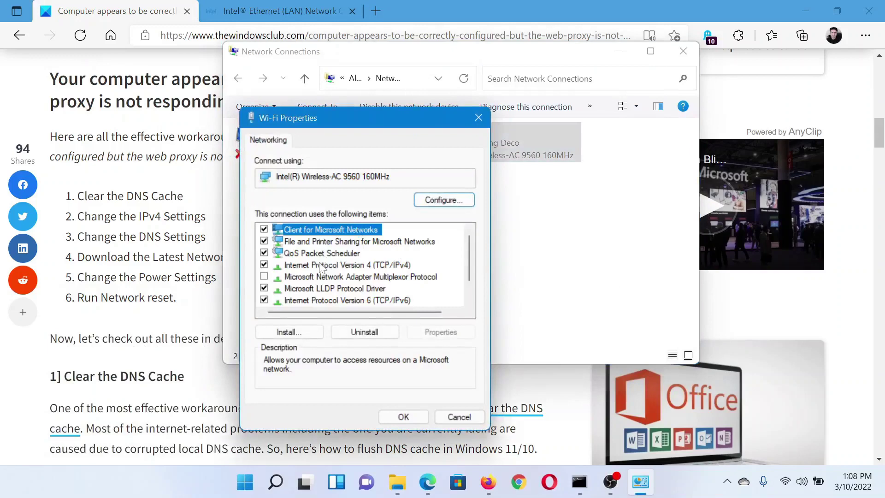
Set Wi-Fi IPv4 DNS servers manually to 8.8.8.8 and 8.8.4.4, then return to Edge.
double_click(320, 266)
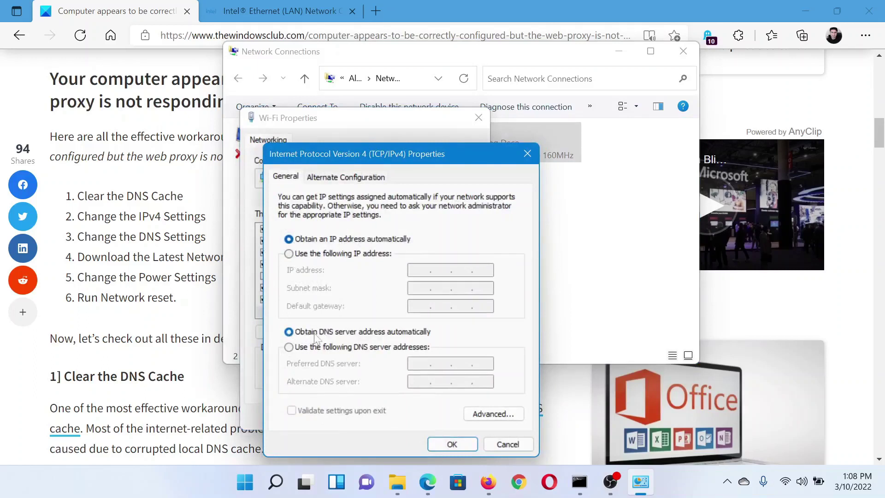
left_click(289, 348)
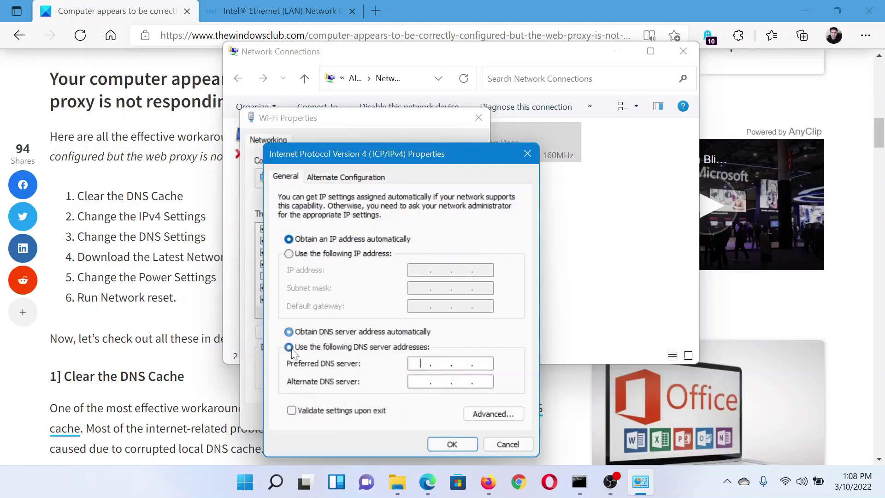
key("Tab")
type("8.8.8.8")
left_click(424, 384)
type("8.8.4.4")
left_click(463, 442)
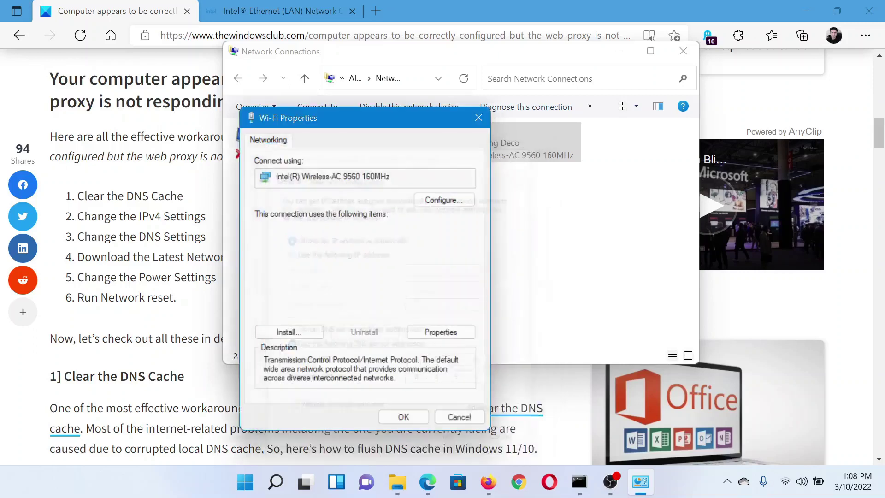
left_click(187, 273)
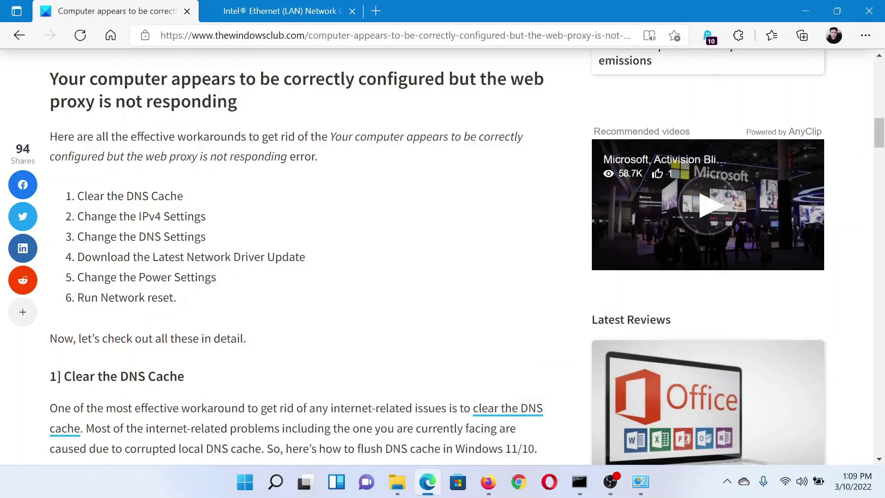
Download lan-win10-25.6.exe from the Intel driver tab, then go back to the proxy article.
left_click(300, 6)
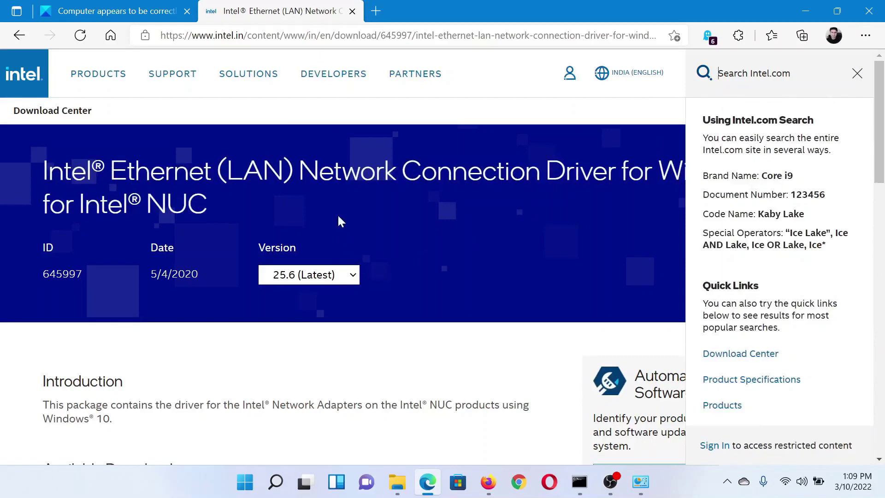
scroll(339, 222, "down", 5)
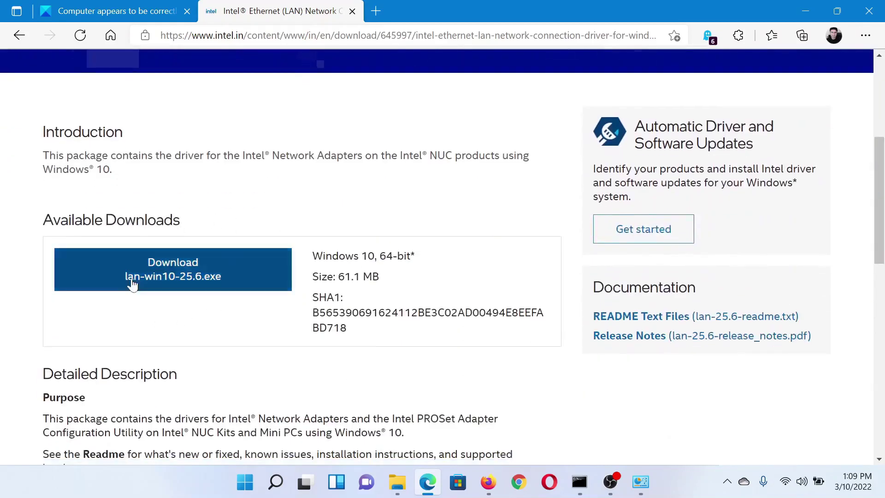
left_click(133, 284)
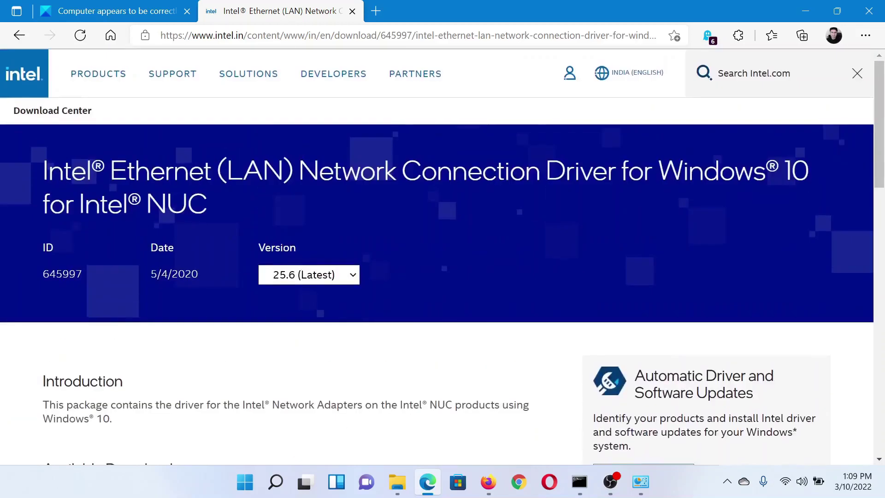
left_click(133, 13)
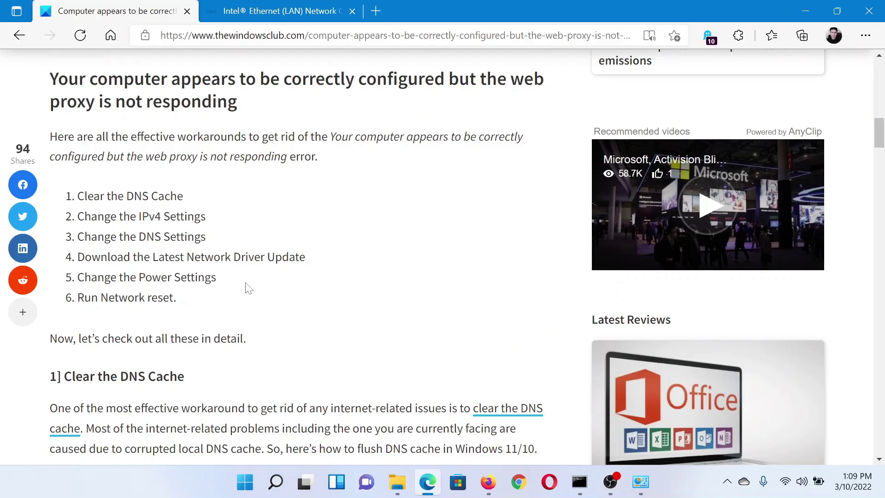
Launch devmgmt.msc and bring up the Intel(R) Wireless-AC 9560 adapter's actions under Network adapters.
key("super+r")
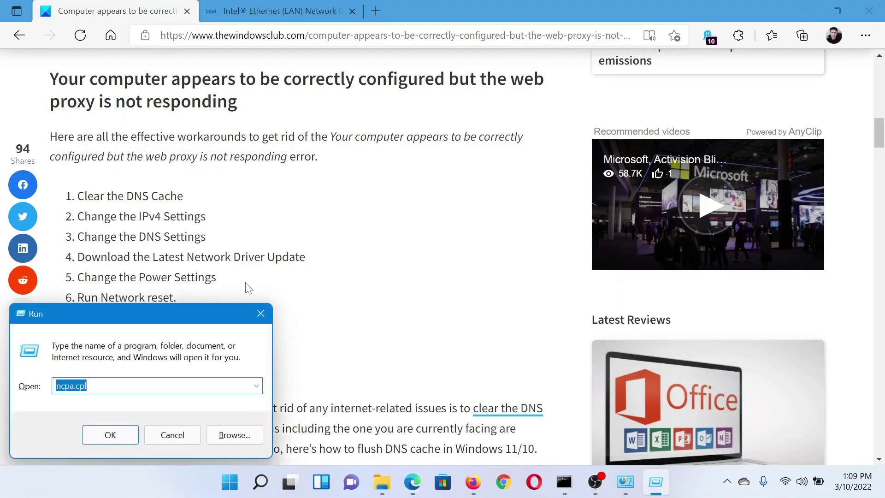
type("dev")
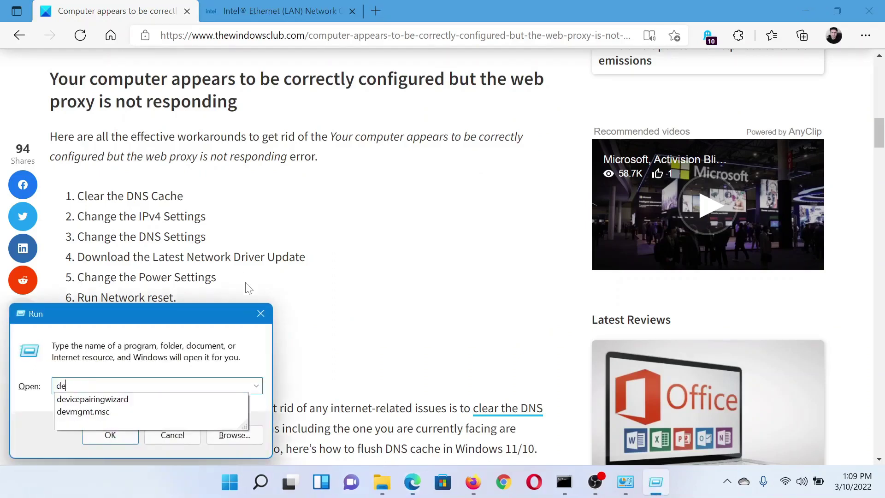
key("Down")
key("Up")
key("Down")
key("Down")
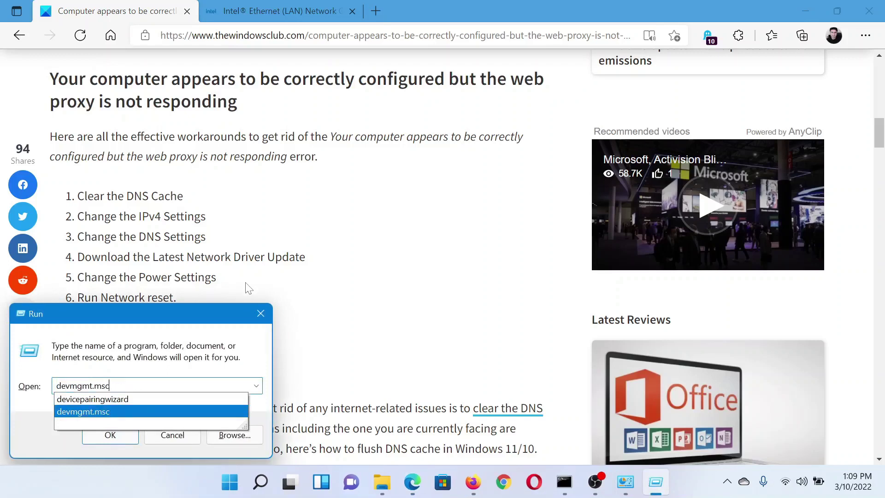
key("Return")
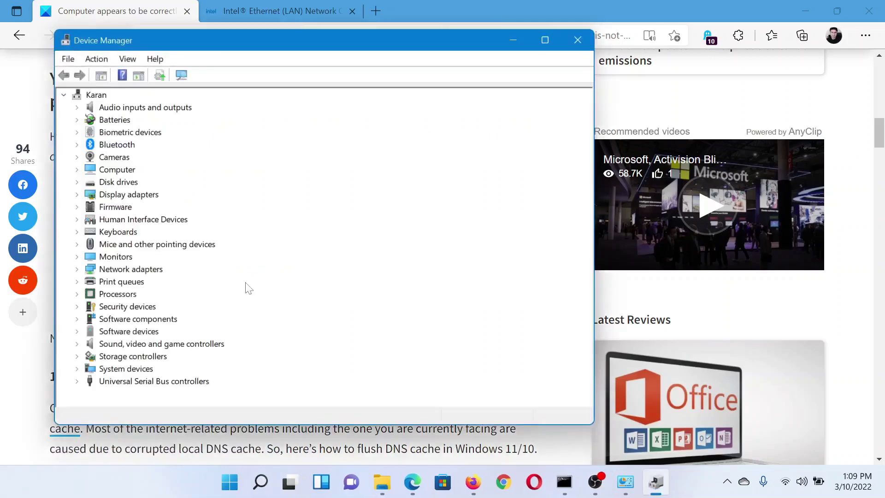
left_click(81, 273)
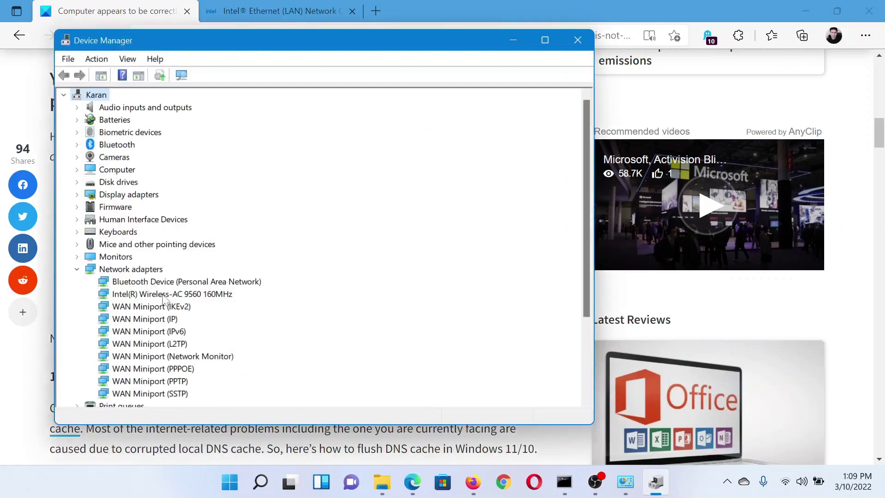
left_click(163, 297)
right_click(164, 297)
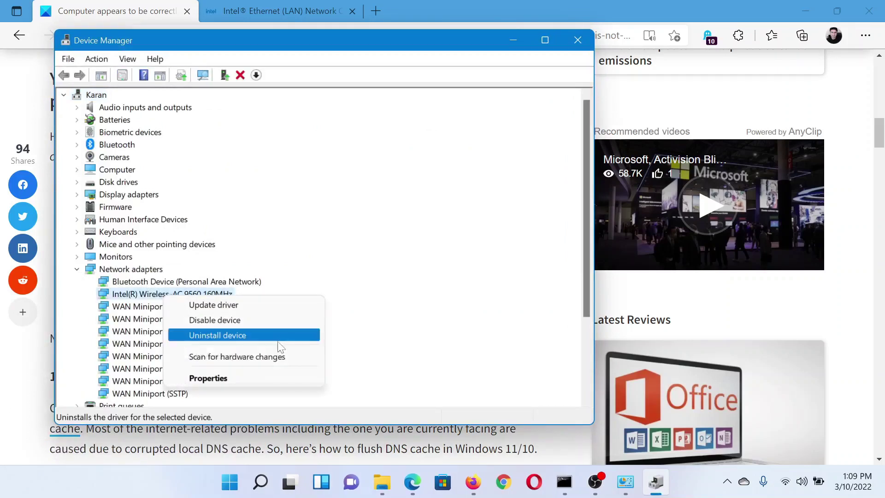
Untick 'Allow the computer to turn off this device to save power' and return to Edge.
left_click(239, 377)
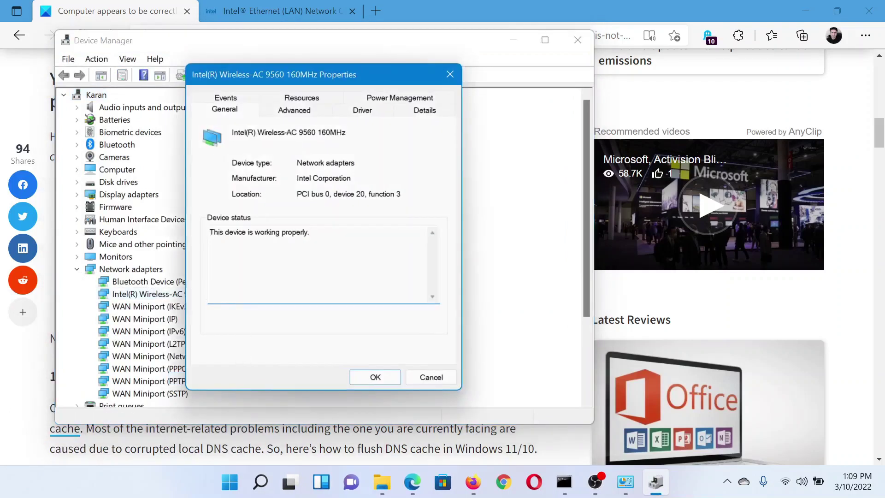
left_click(384, 101)
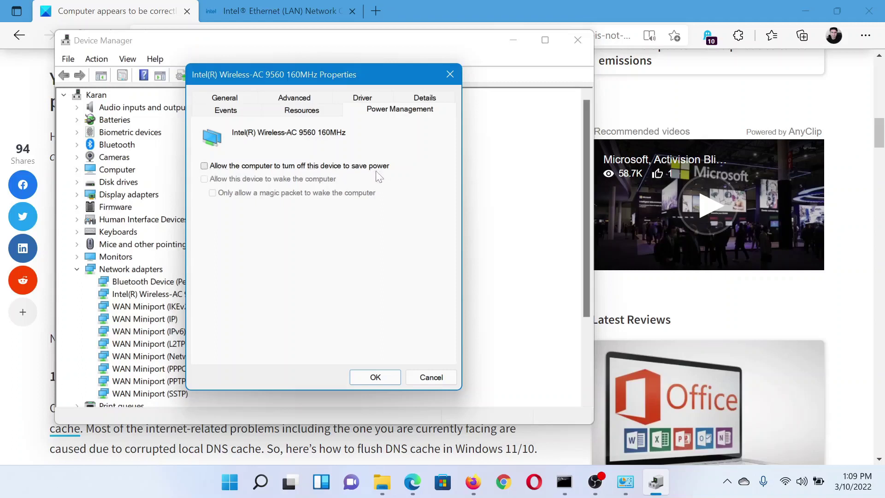
left_click(205, 167)
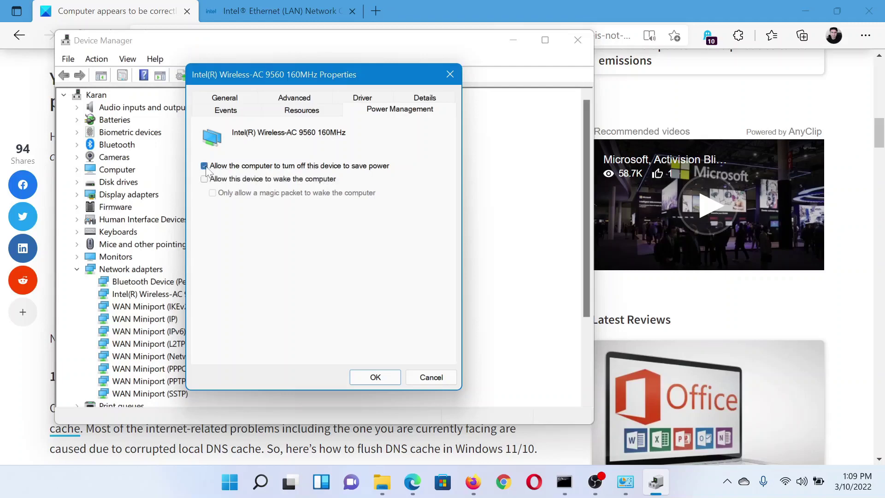
left_click(205, 167)
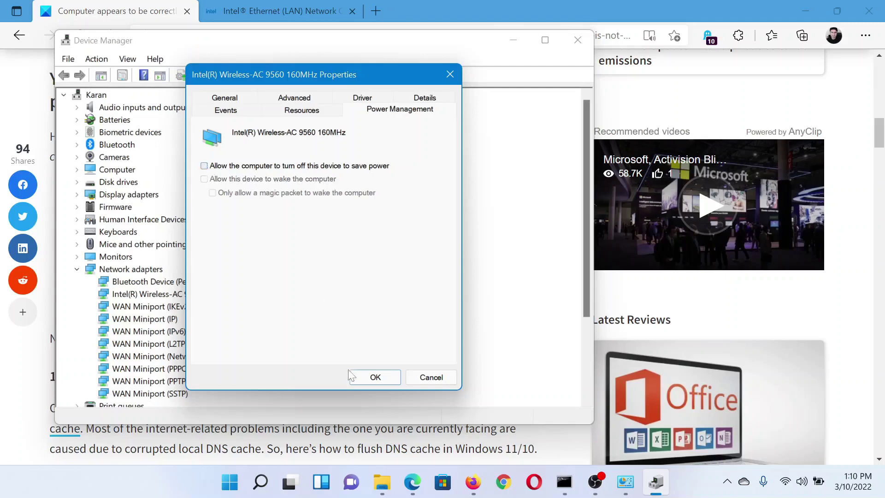
left_click(375, 376)
left_click(129, 6)
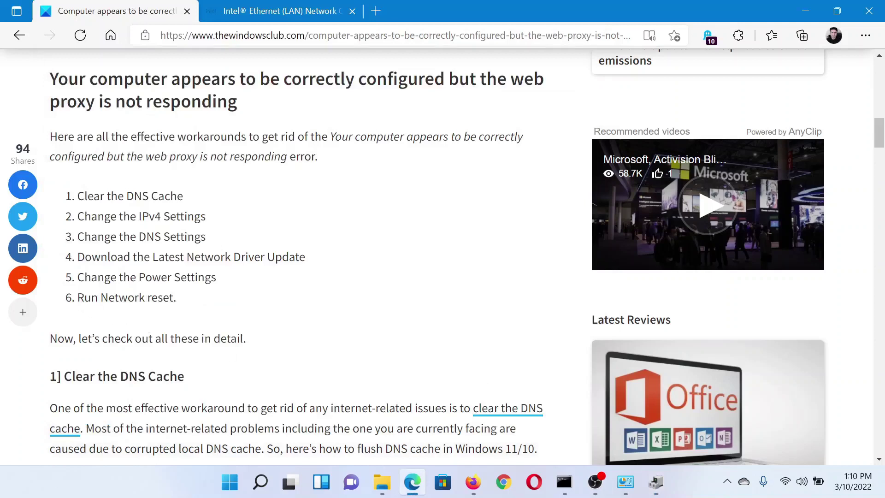
Go to Settings > Network & internet > Advanced network settings > Network reset.
right_click(231, 493)
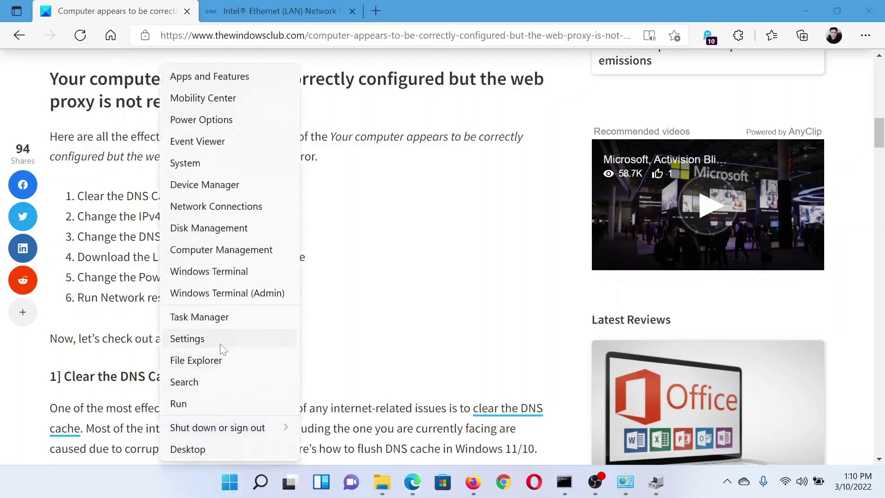
left_click(220, 341)
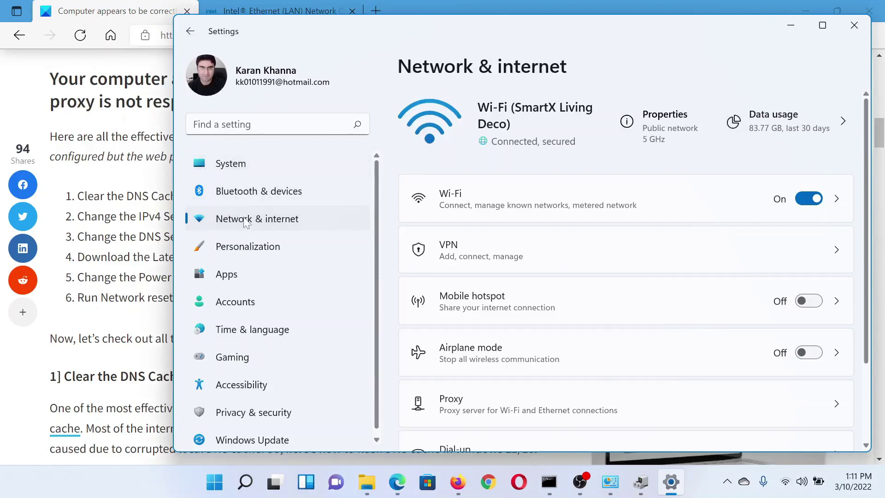
scroll(521, 261, "down", 3)
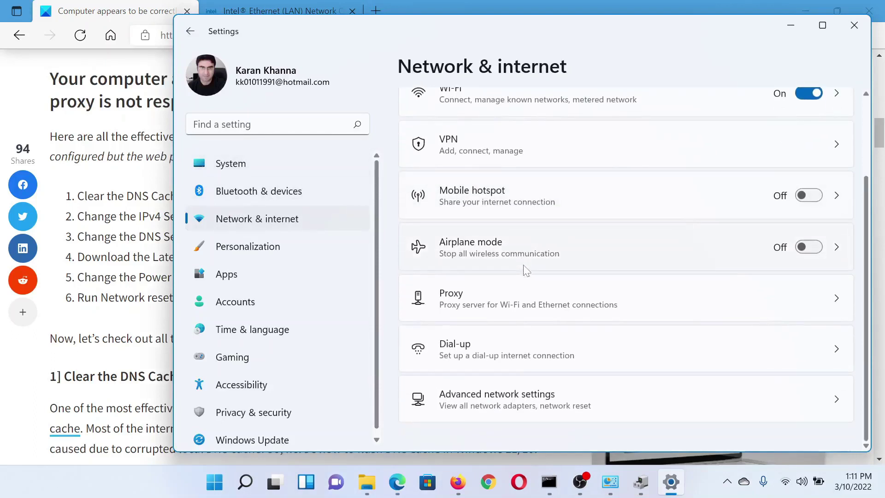
left_click(520, 404)
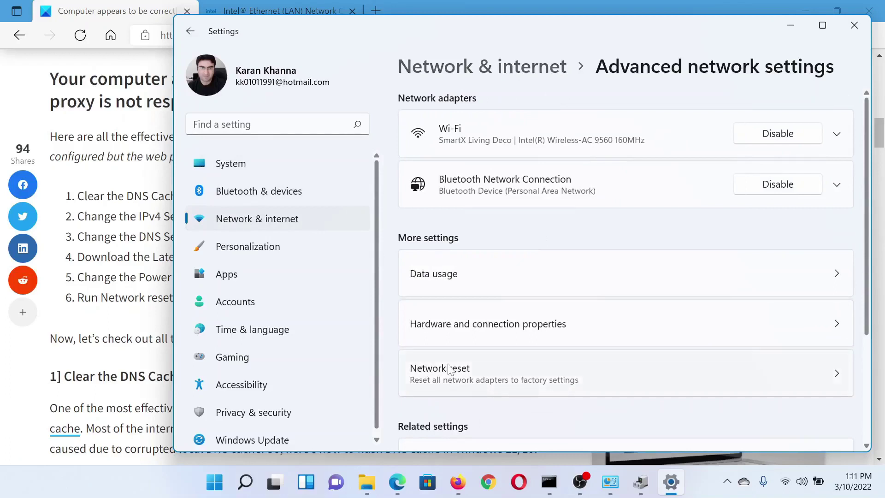
left_click(456, 378)
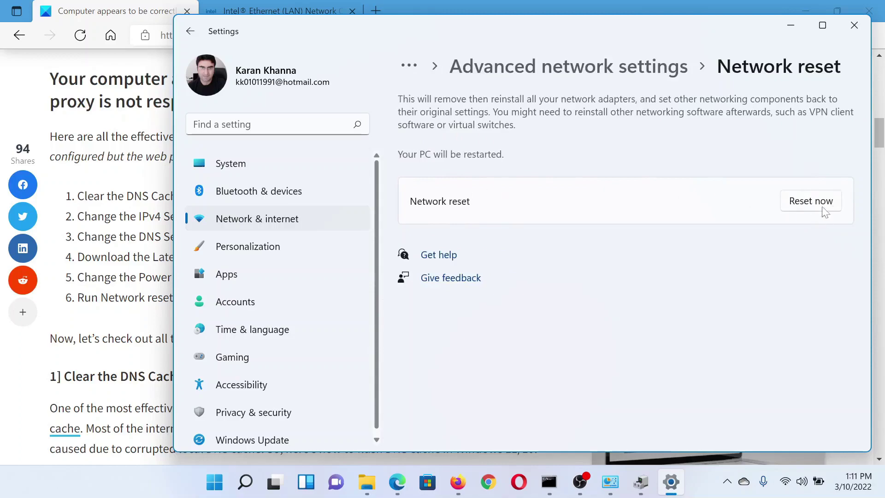
key("alt+Tab")
scroll(461, 253, "up", 10)
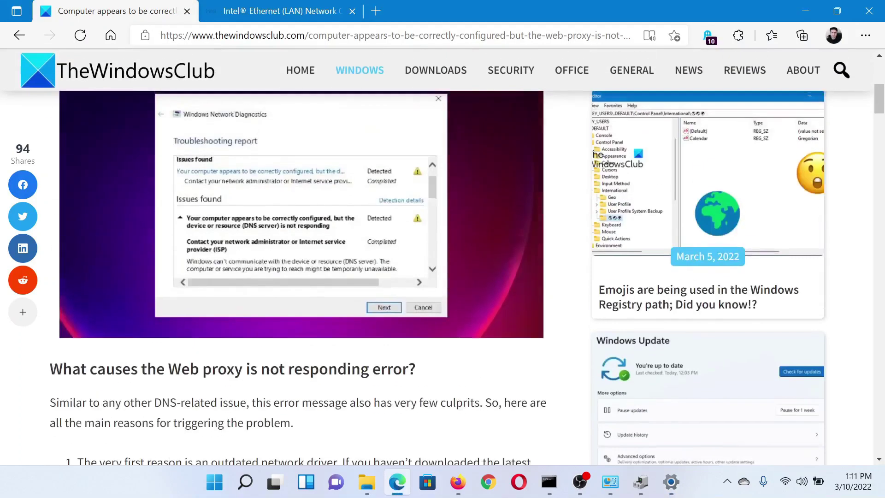